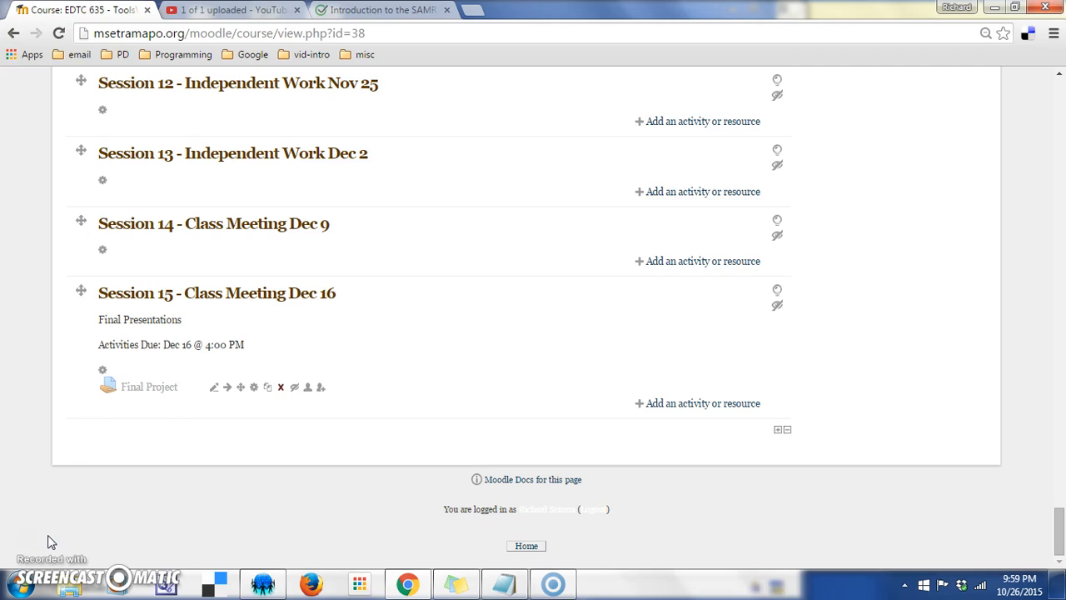
Add a Chat activity to the Session 12 - Independent Work Nov 25 section.
click(722, 125)
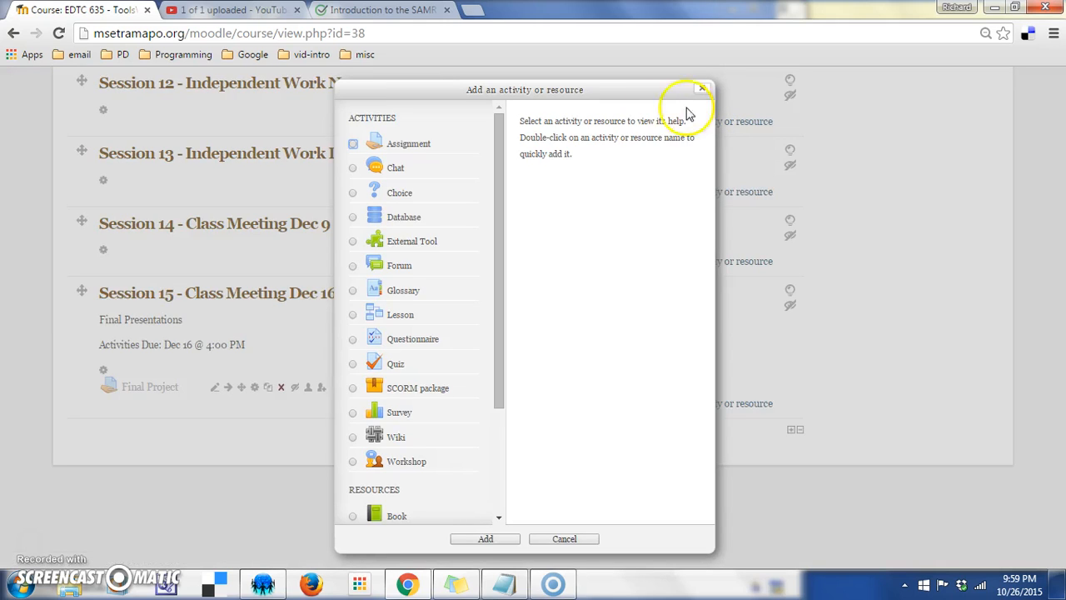
click(352, 169)
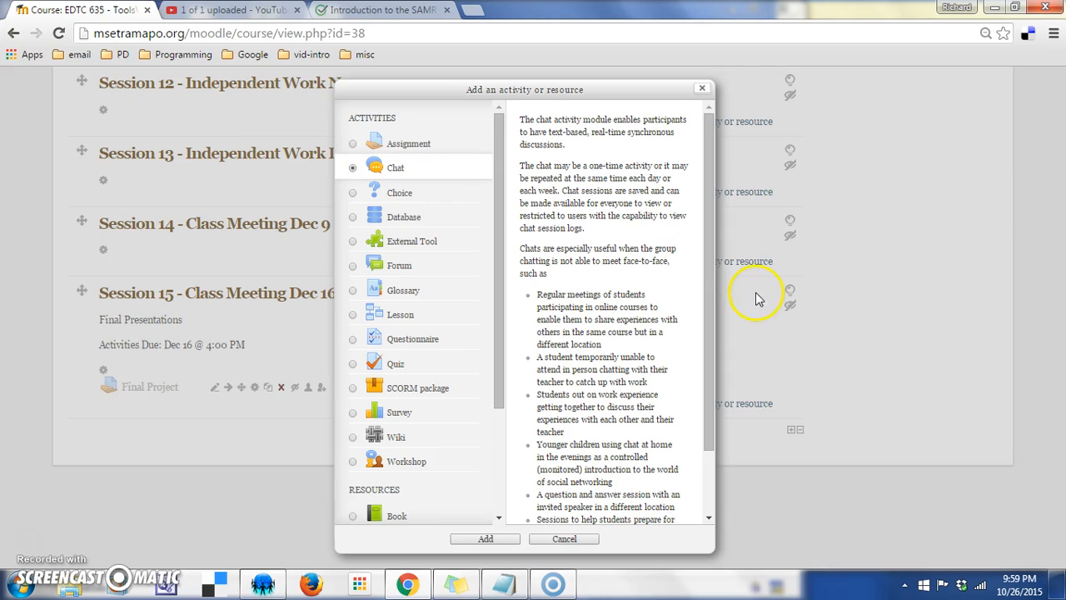
mouse_move(706, 266)
mouse_down()
mouse_move(736, 349)
mouse_move(713, 260)
mouse_up()
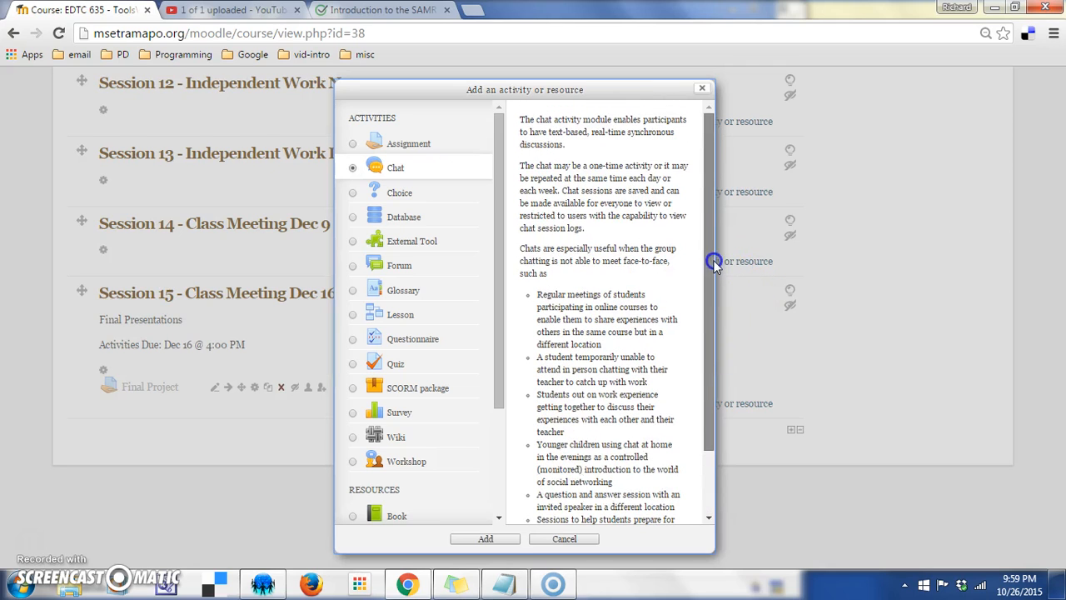
click(486, 539)
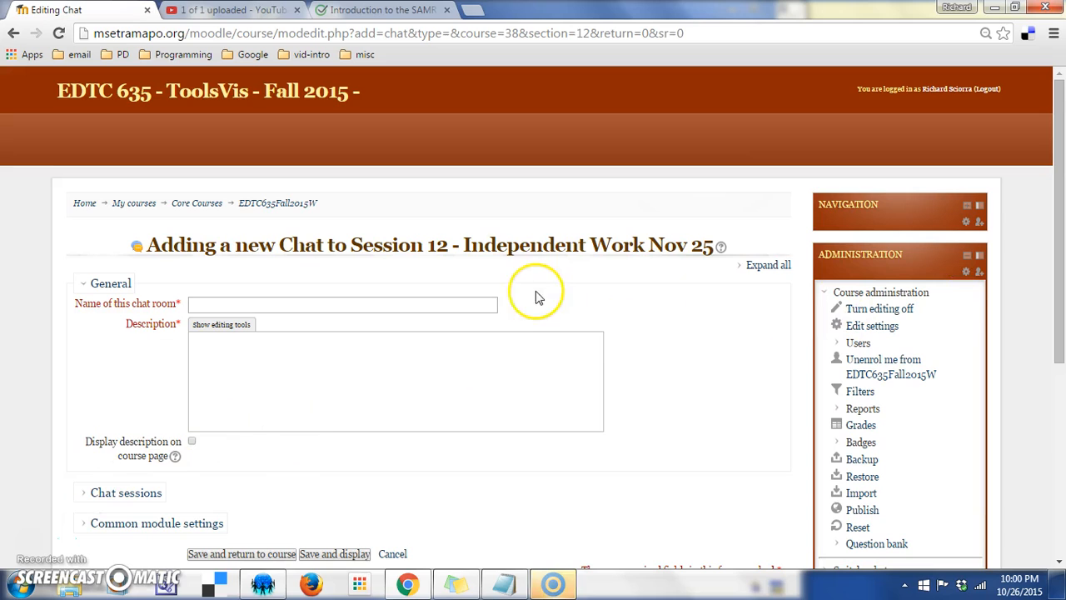
Name the chat room "What impact does PARCC testing have on Education" and enter "PARCC" as its description.
click(272, 303)
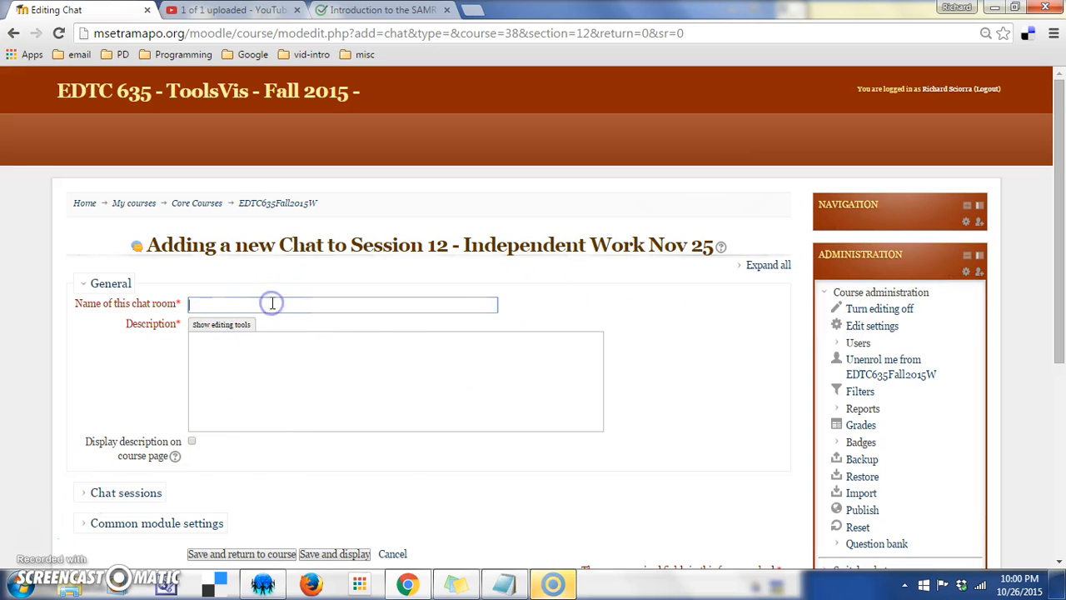
click(304, 300)
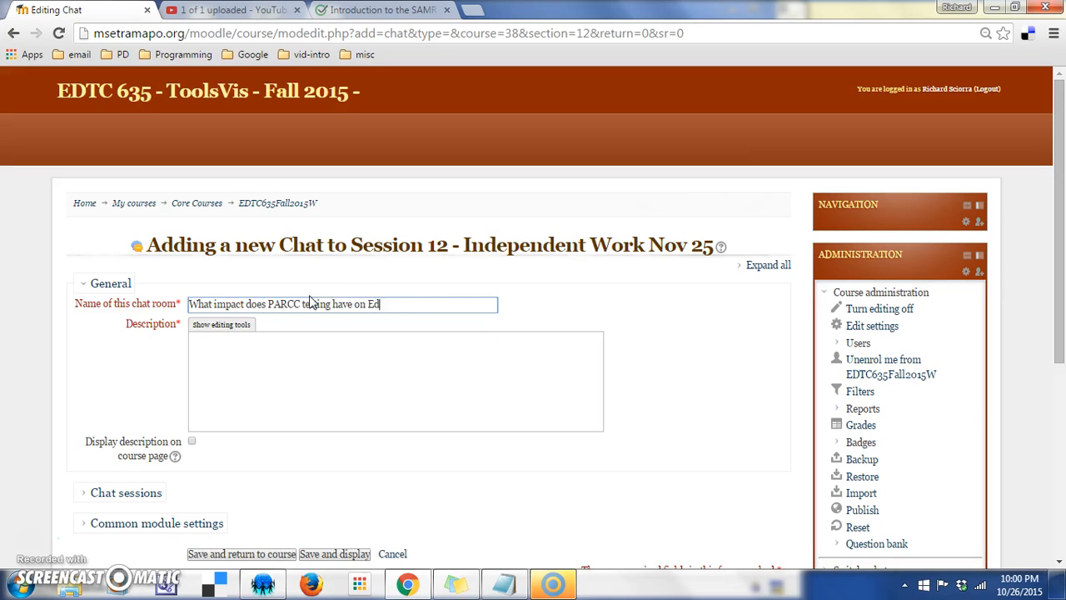
click(239, 350)
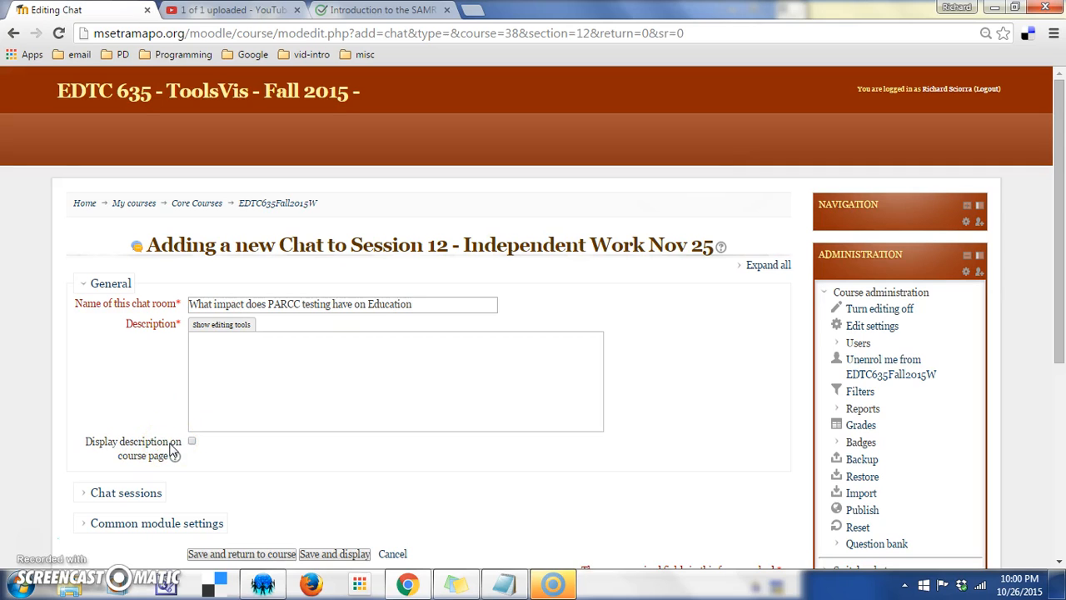
right_click(245, 367)
text(P)
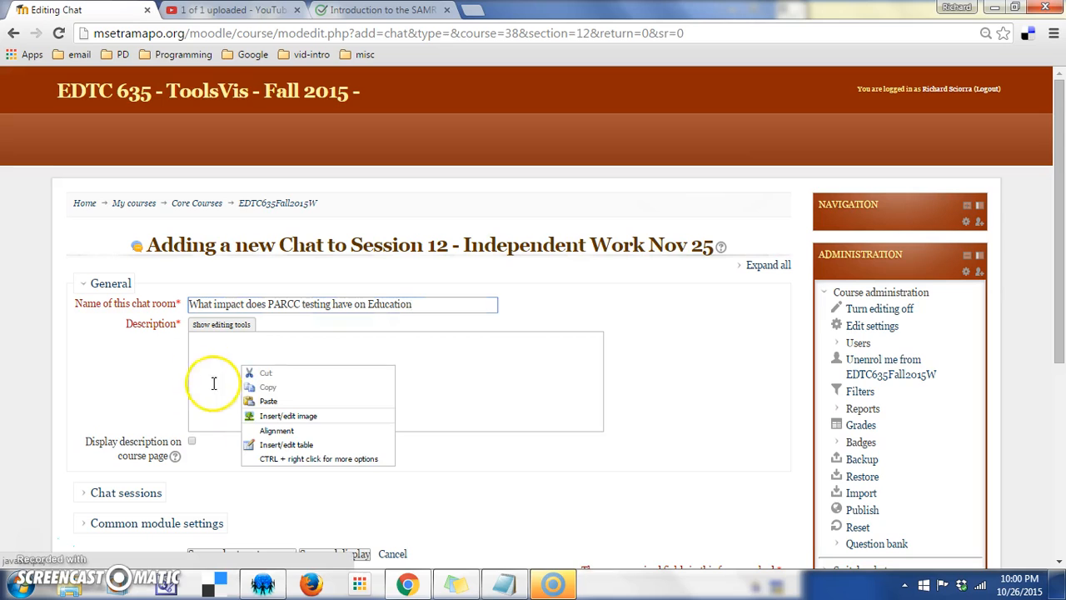
click(198, 361)
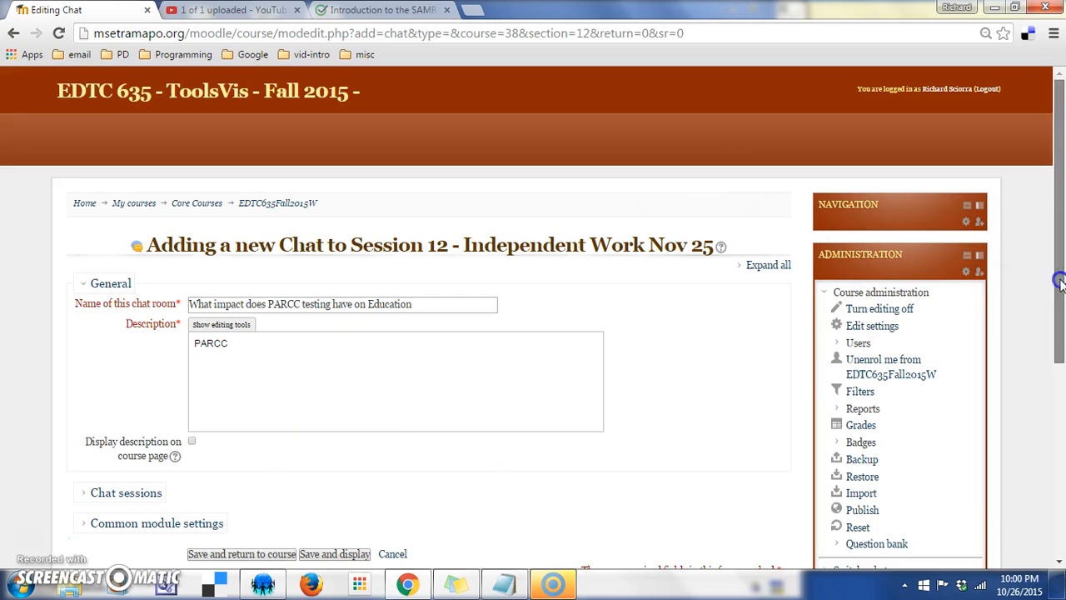
Set the next chat time to 30 October 2015 at 16:00 in the chat session settings.
scroll(1063, 283, down, 2)
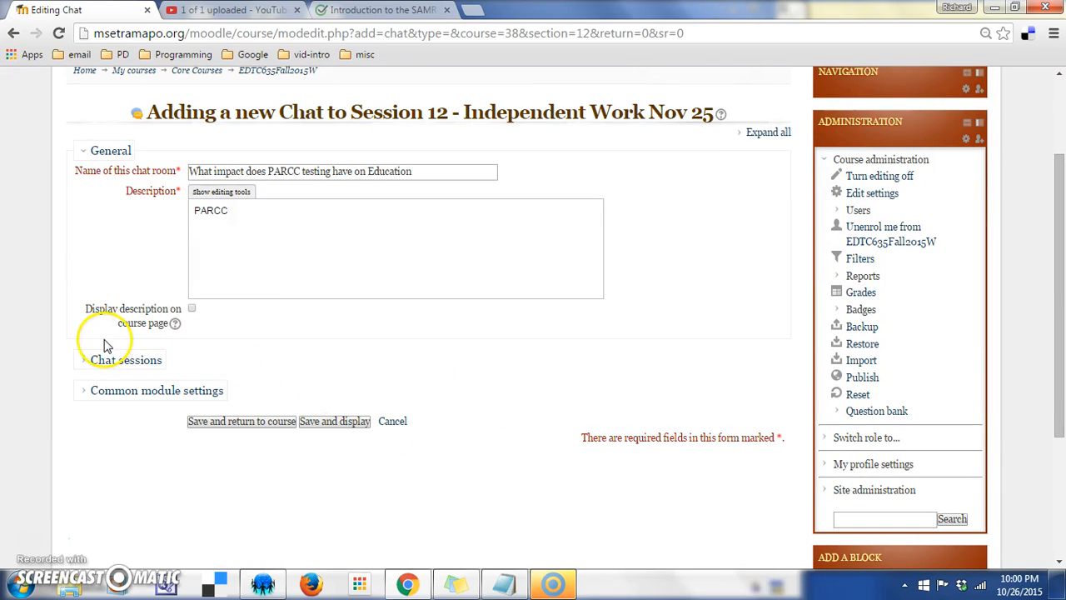
click(83, 361)
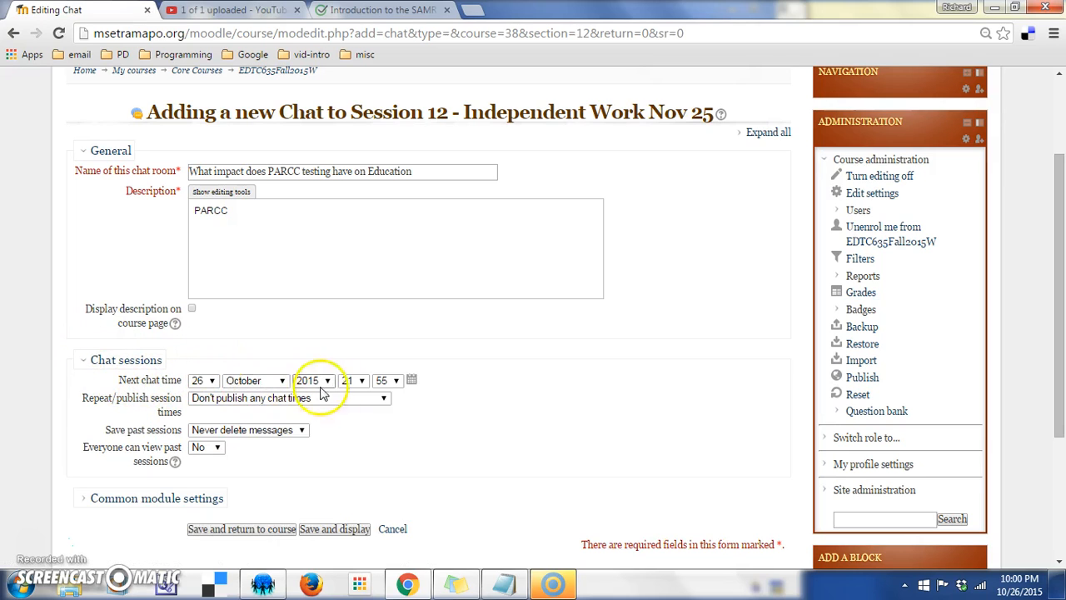
click(212, 381)
drag(214, 281, 216, 325)
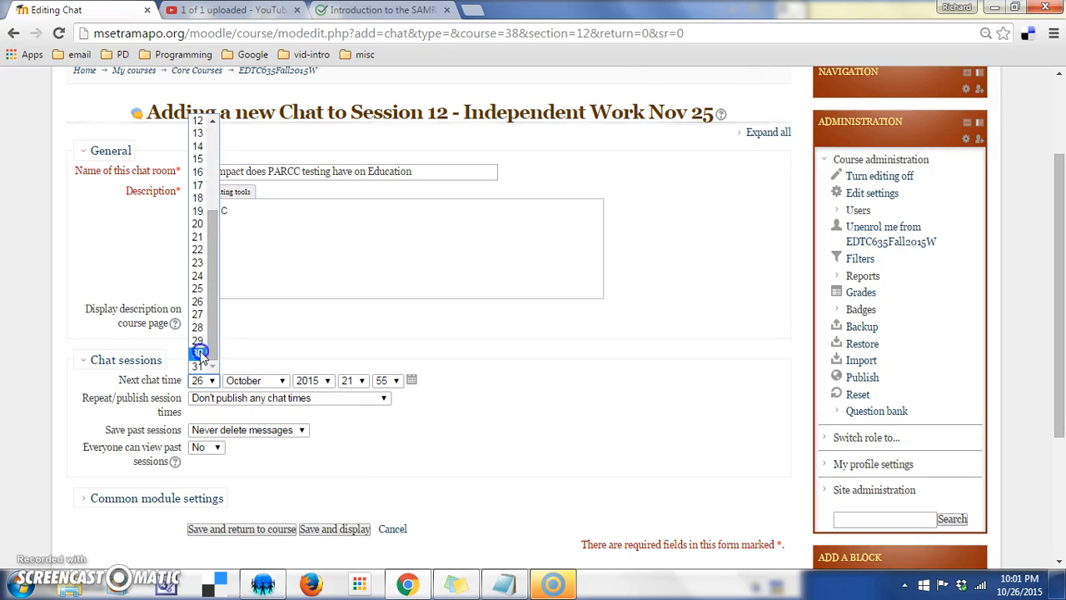
click(200, 353)
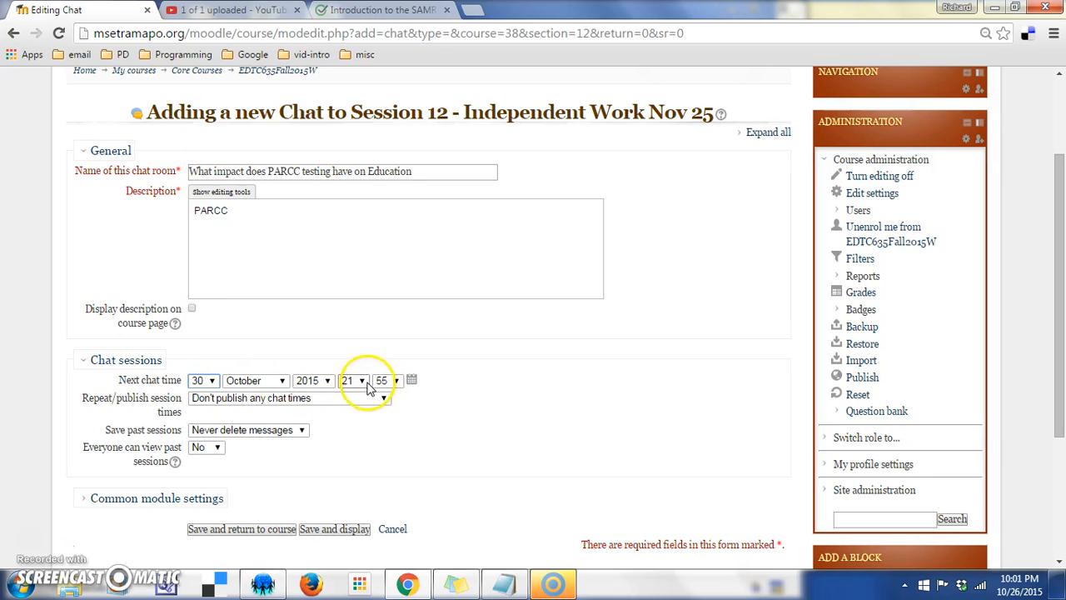
click(364, 383)
drag(365, 319, 366, 308)
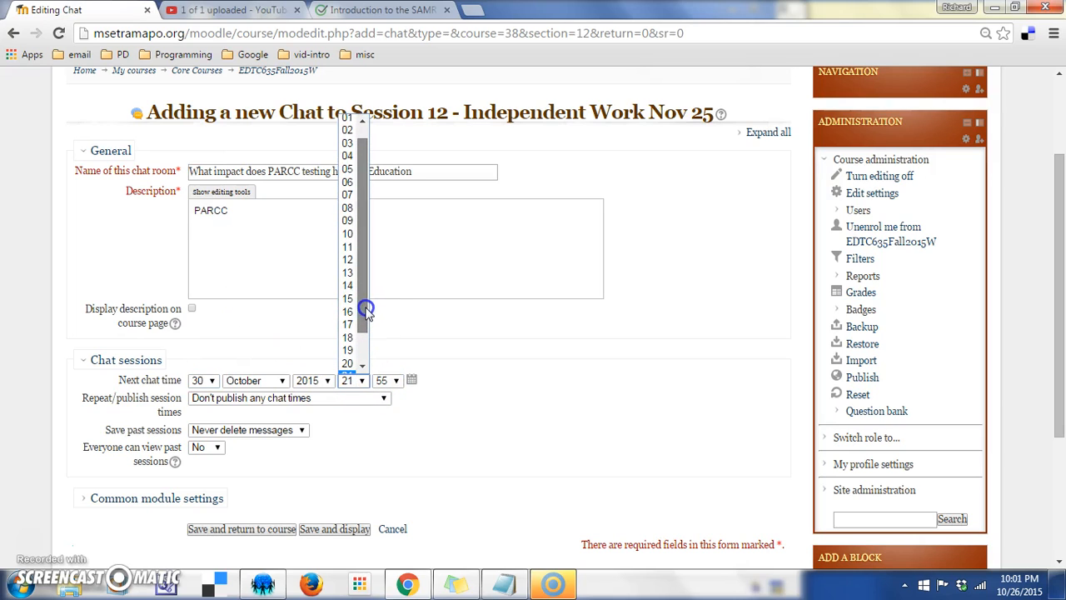
click(352, 311)
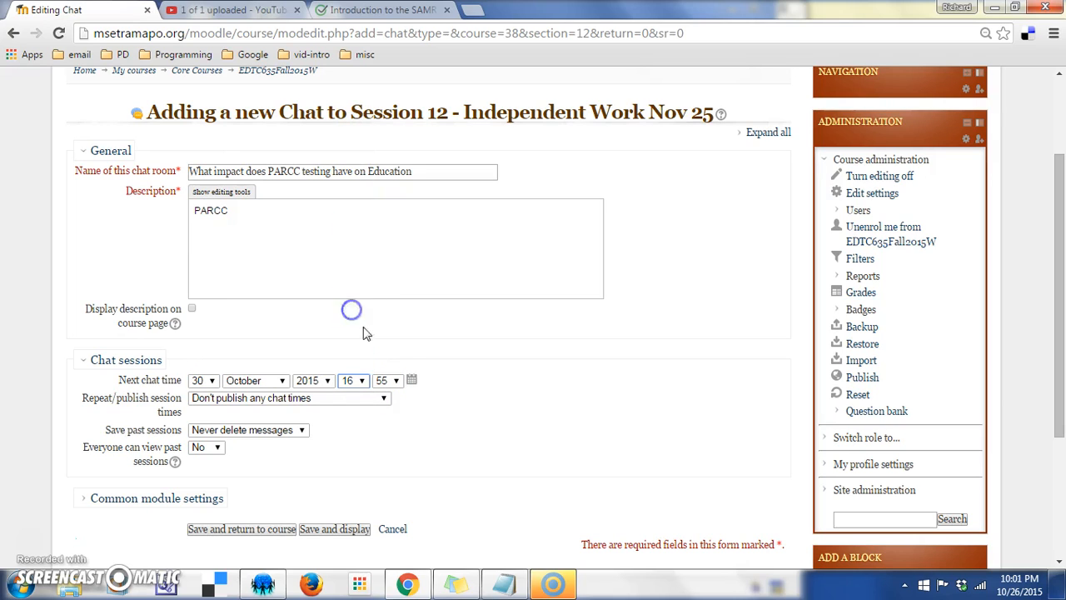
click(393, 381)
click(384, 394)
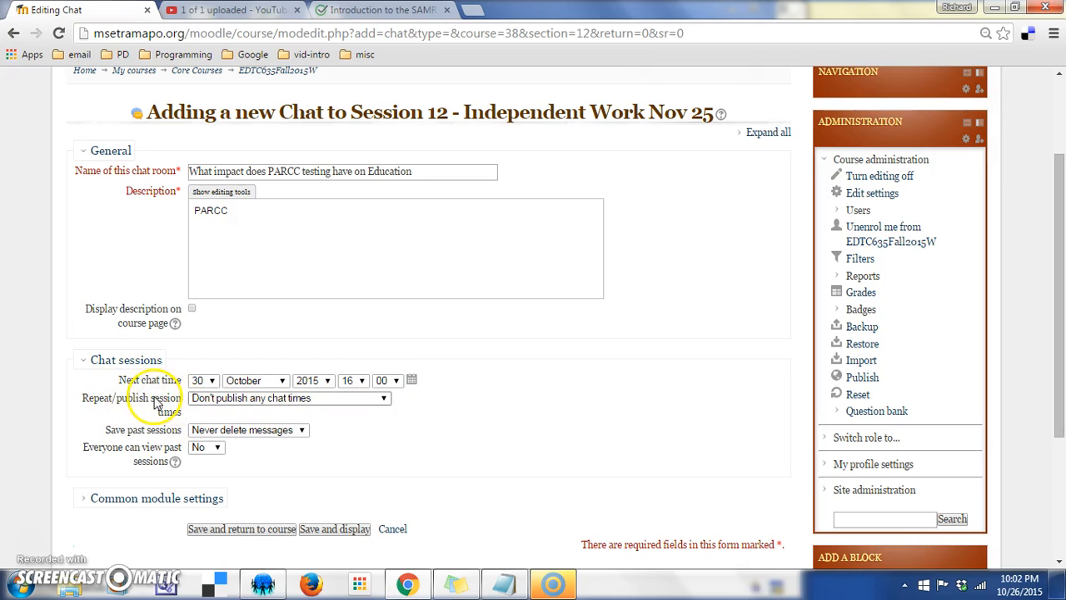
Set the session to "No repeats - publish the specified time only" and save past sessions for 120 days.
click(386, 400)
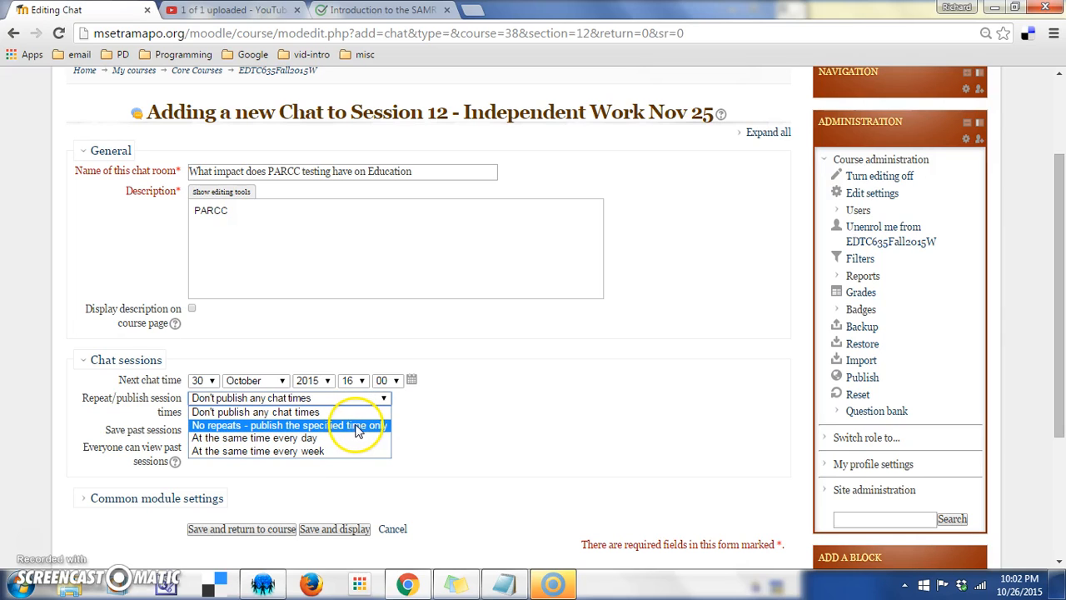
click(439, 420)
click(325, 399)
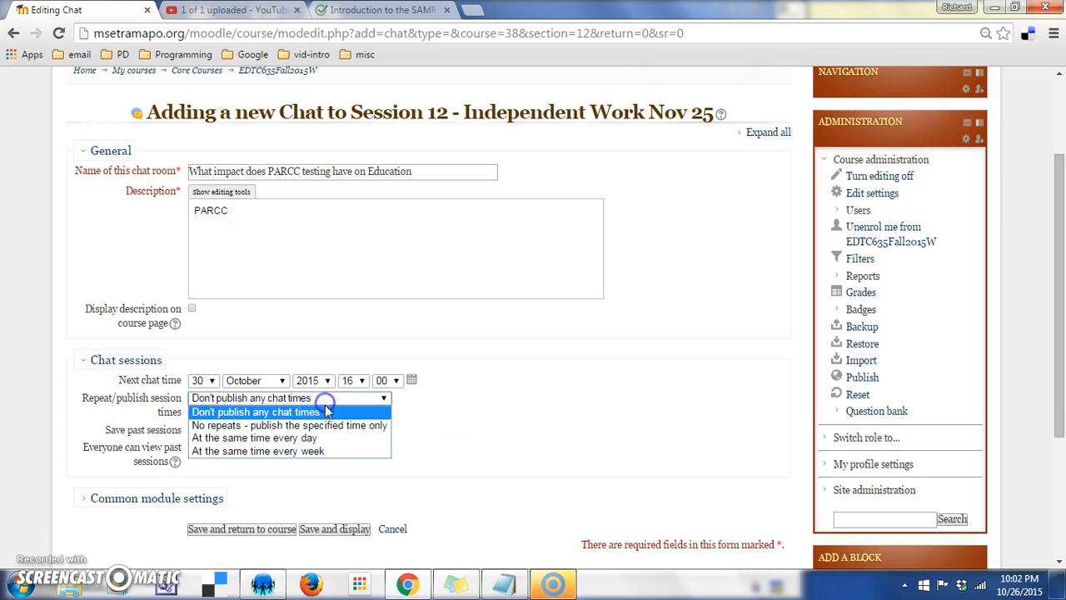
click(324, 423)
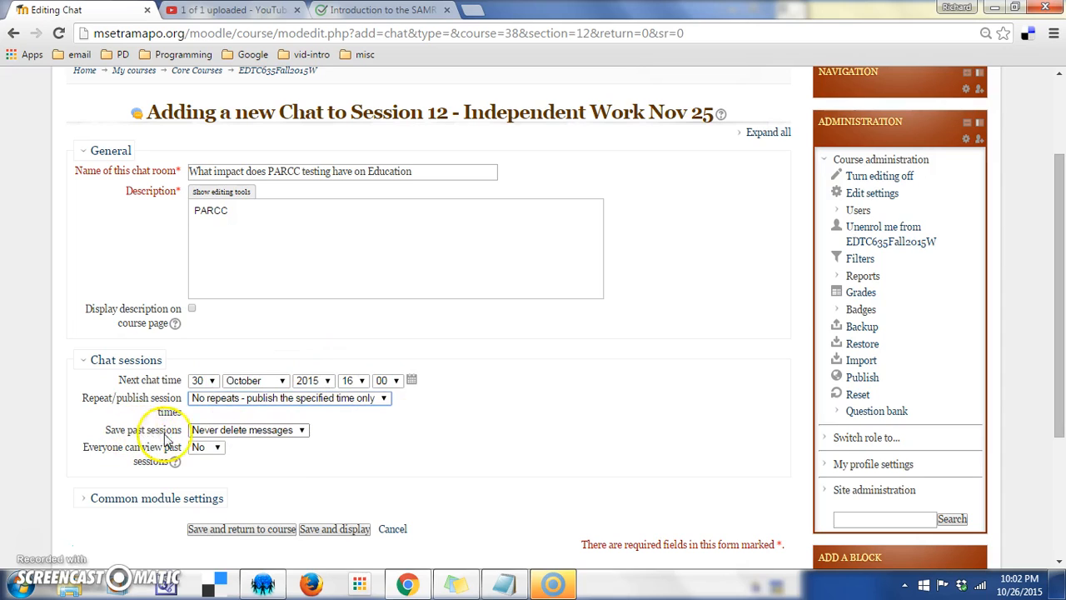
click(302, 431)
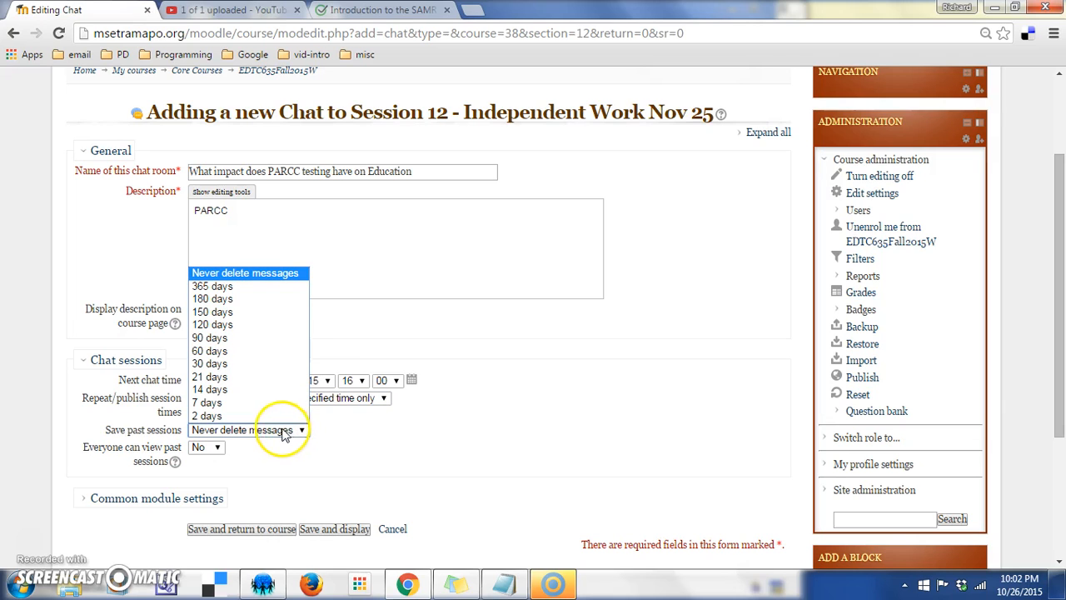
click(243, 327)
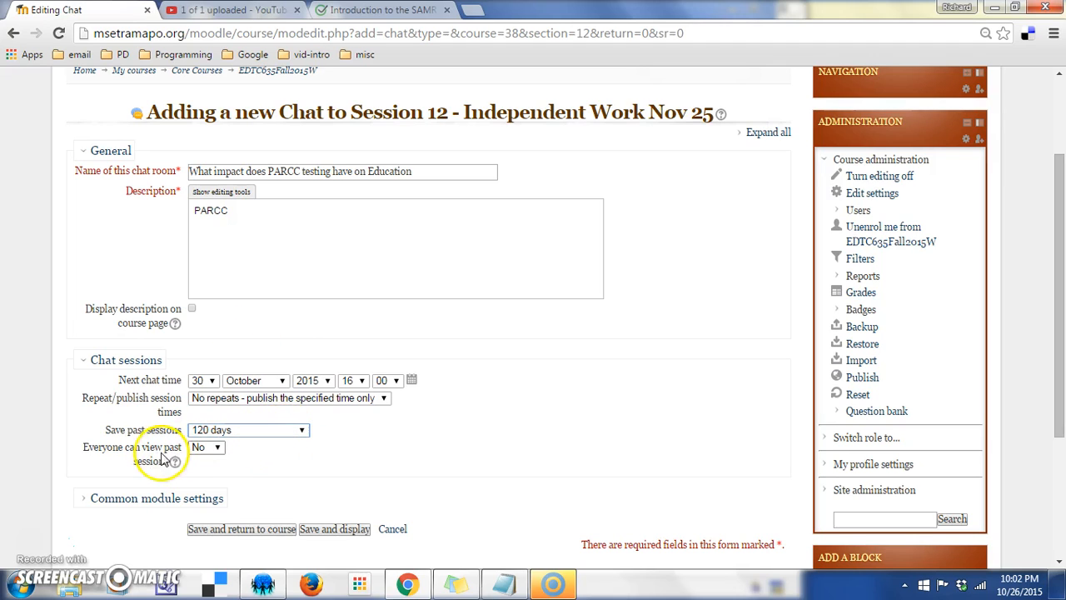
click(208, 447)
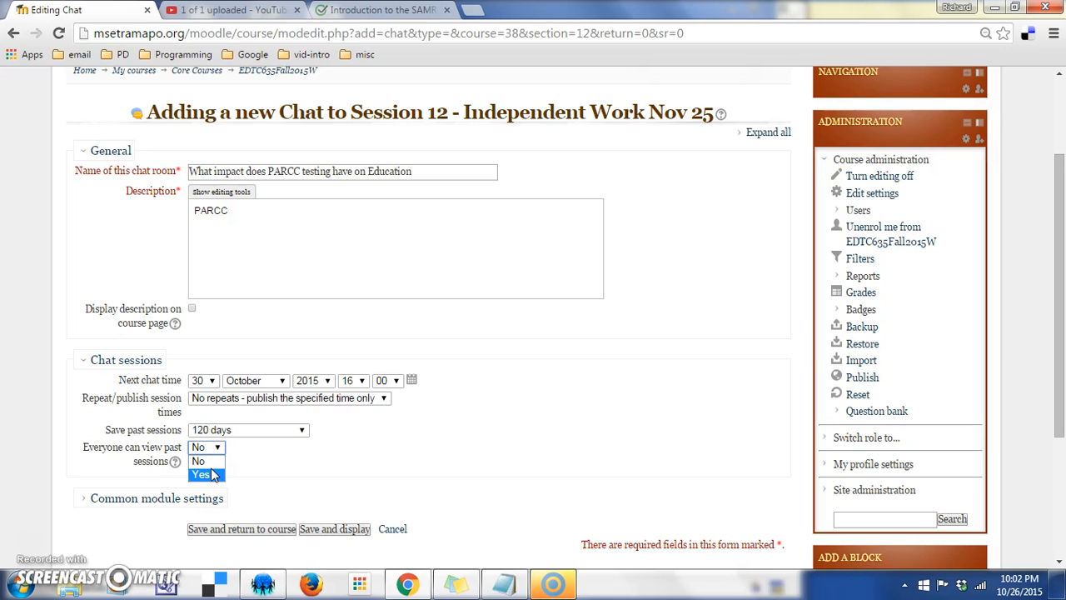
click(300, 449)
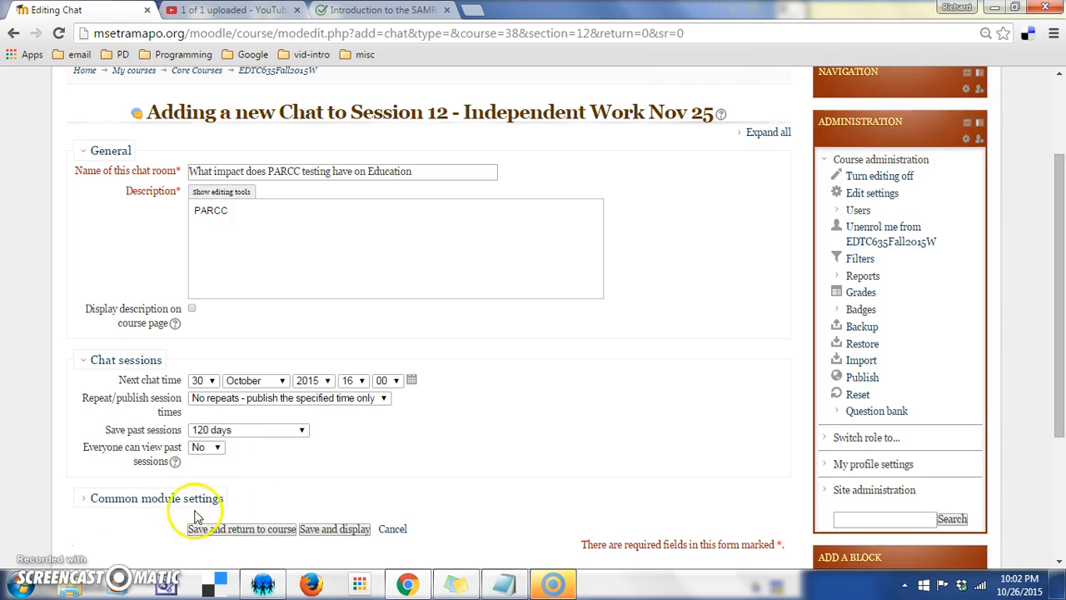
Leave the chat's visibility on Hide in the common module settings, and save it, returning to the course.
click(93, 499)
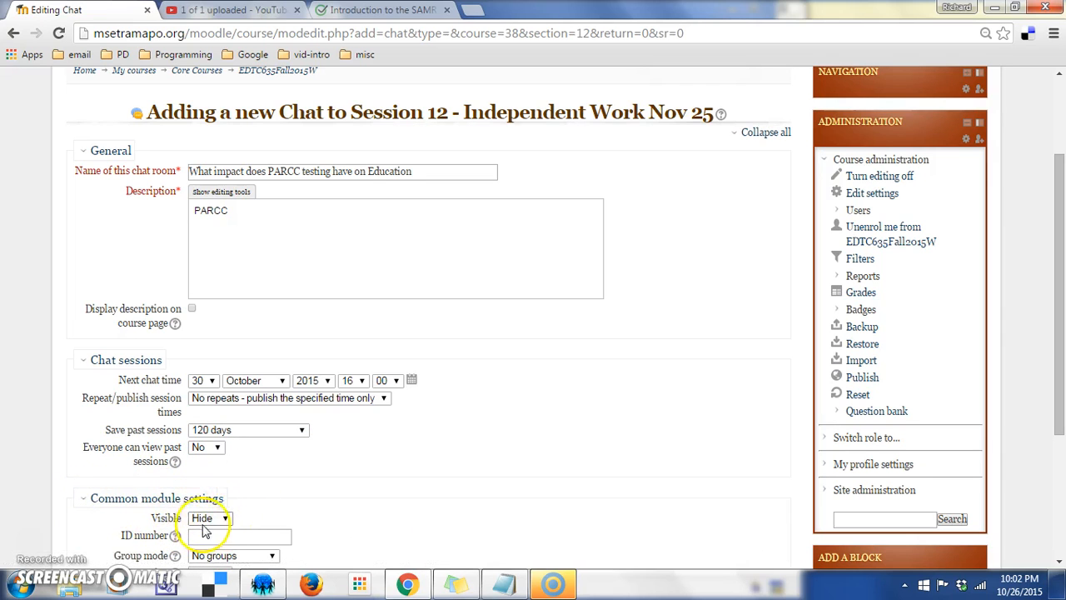
click(201, 518)
click(201, 516)
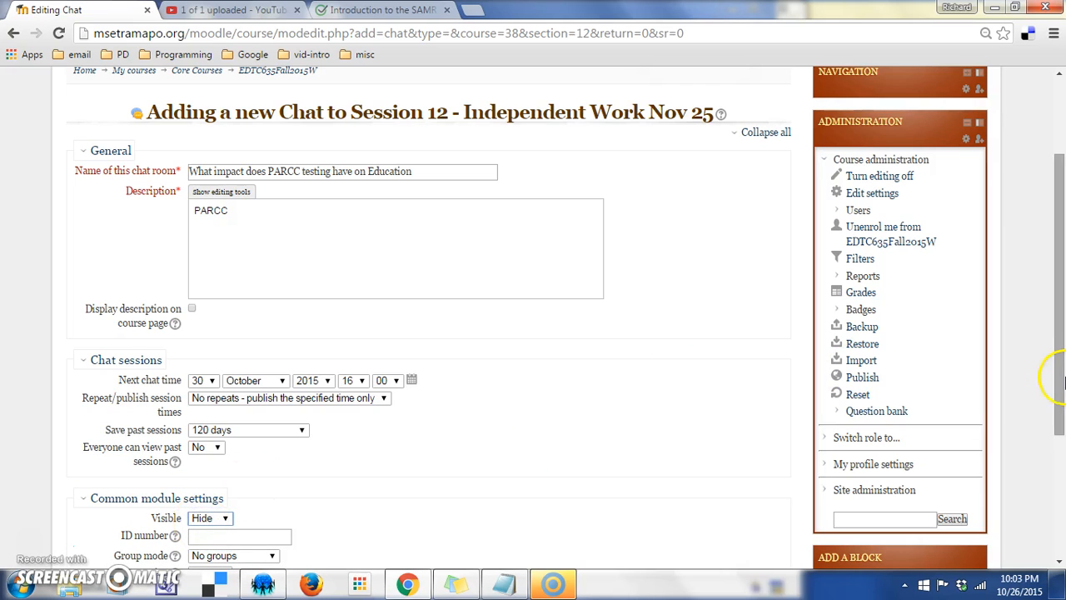
drag(1061, 375, 1058, 435)
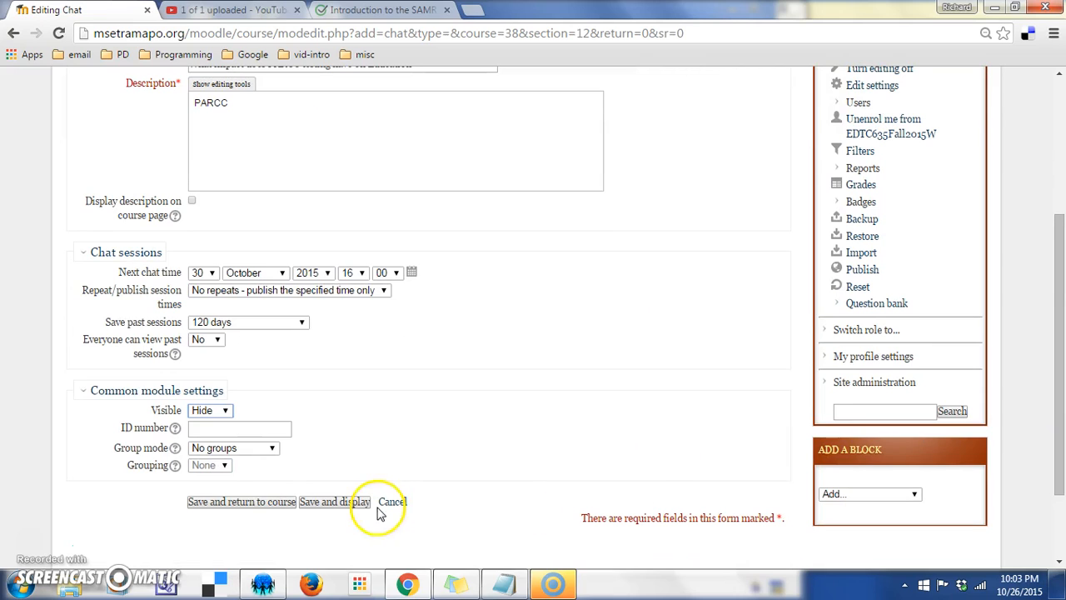
click(270, 504)
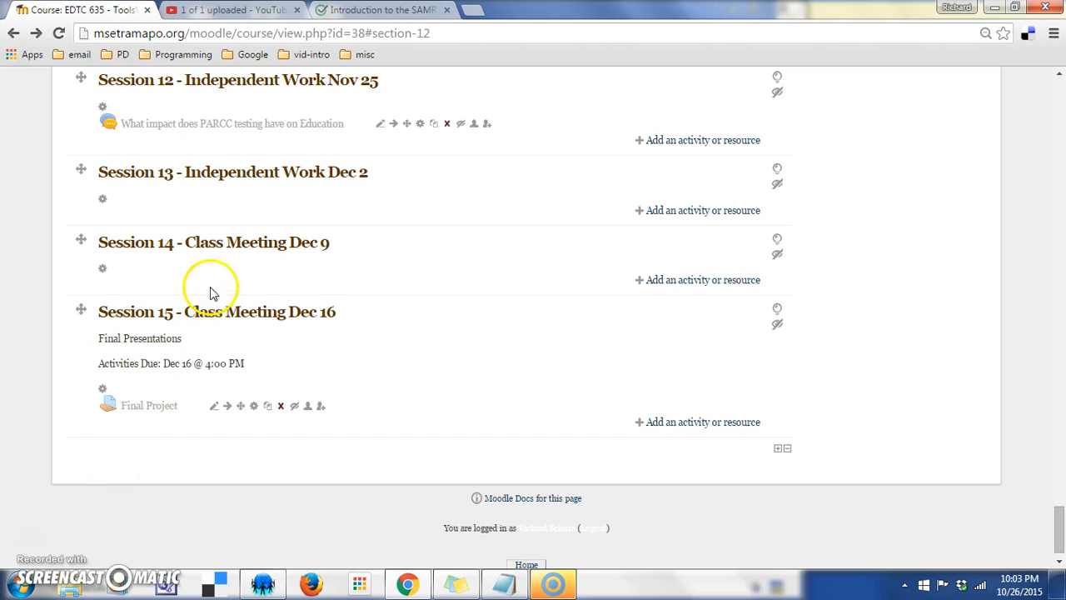
Open the new PARCC chat activity from Session 12, enter its chat room and enlarge the chat window.
click(216, 126)
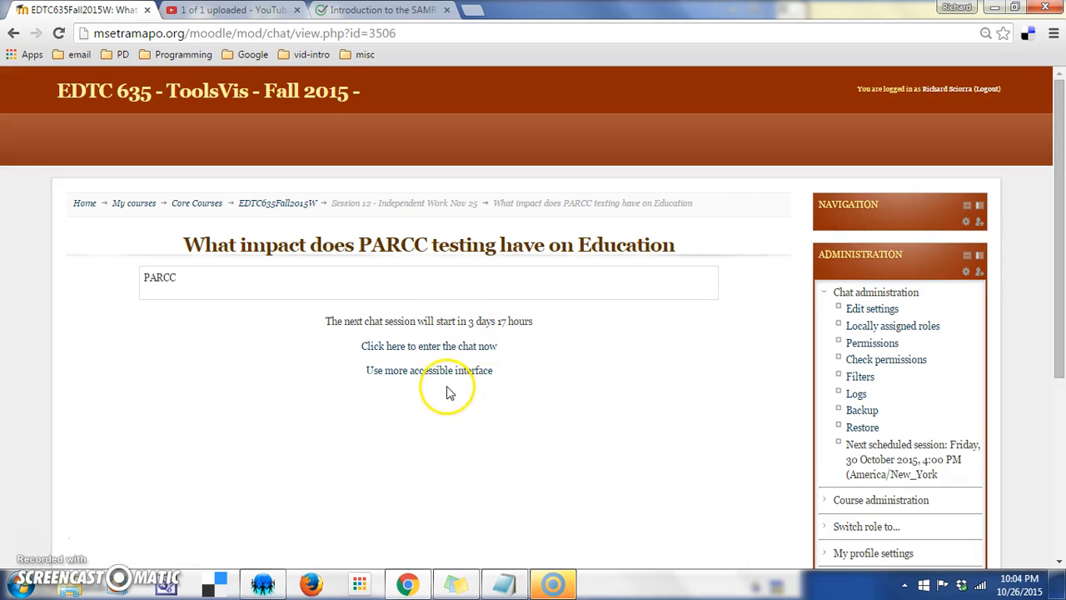
click(410, 380)
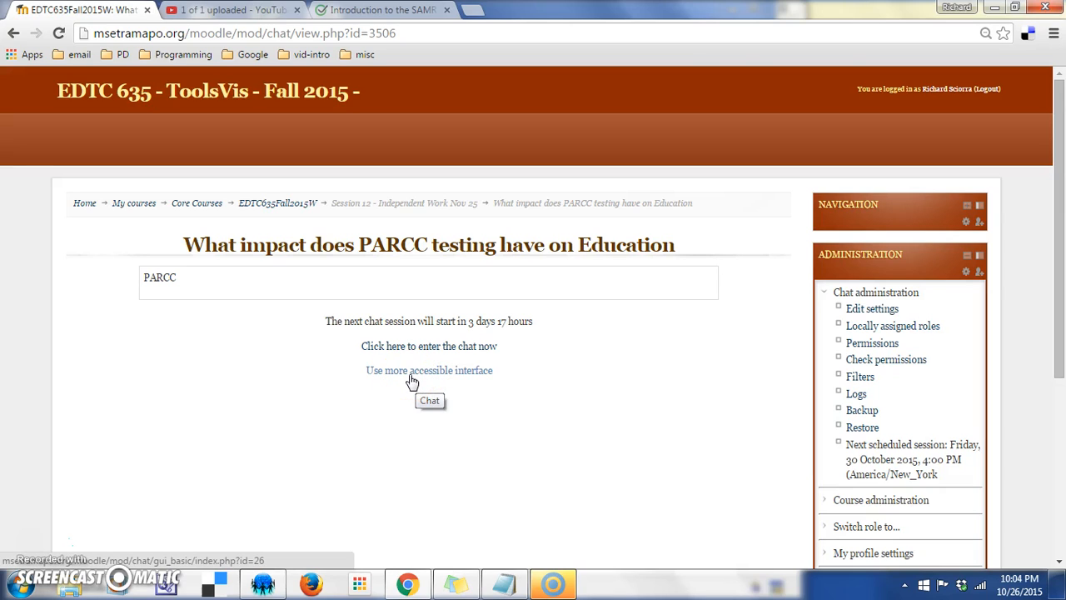
click(421, 348)
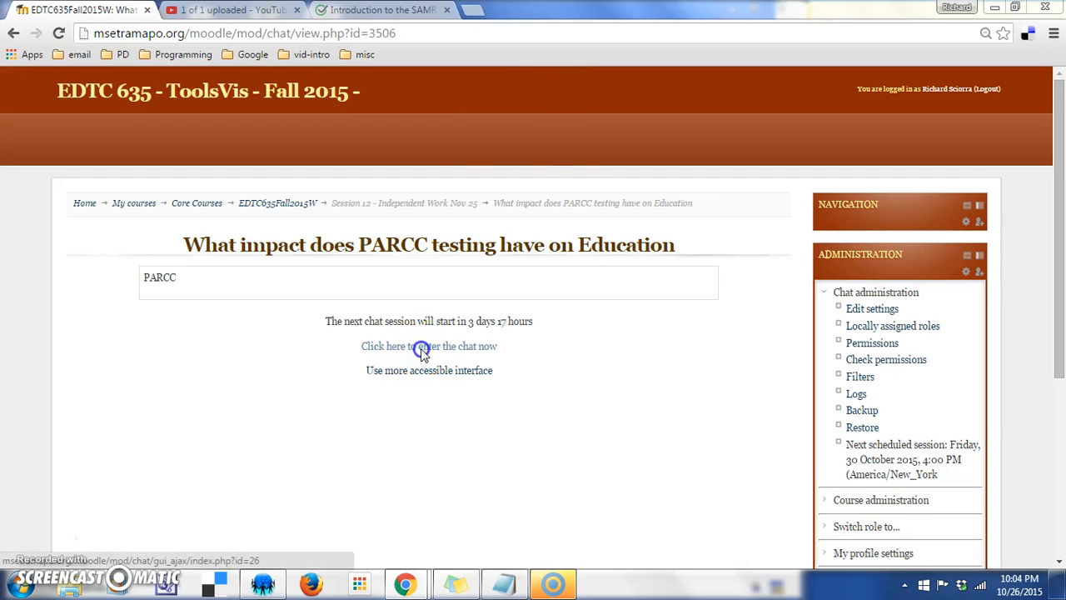
click(480, 399)
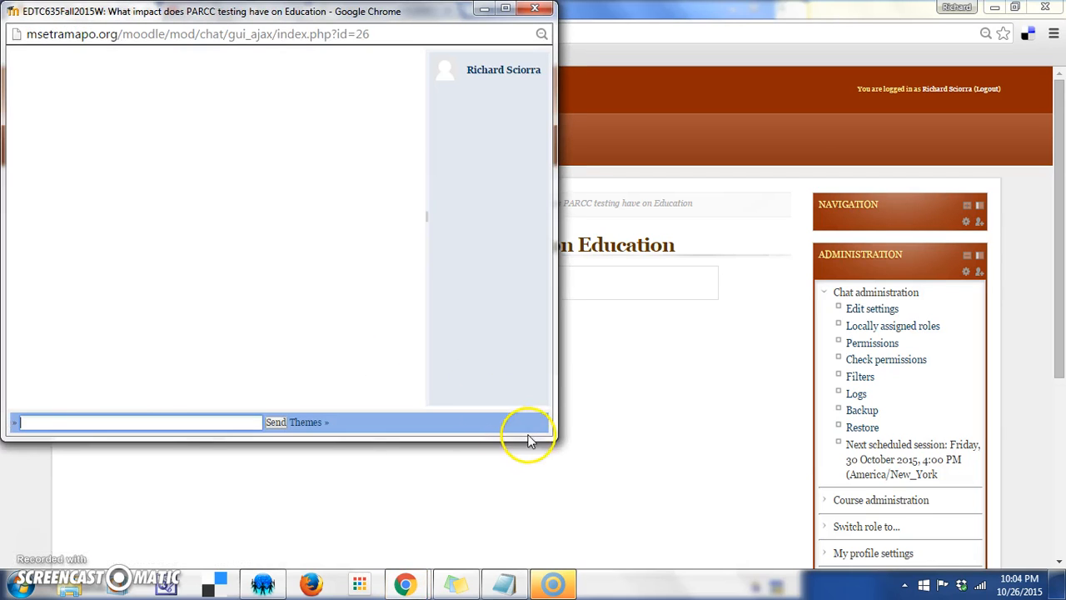
drag(542, 442, 611, 492)
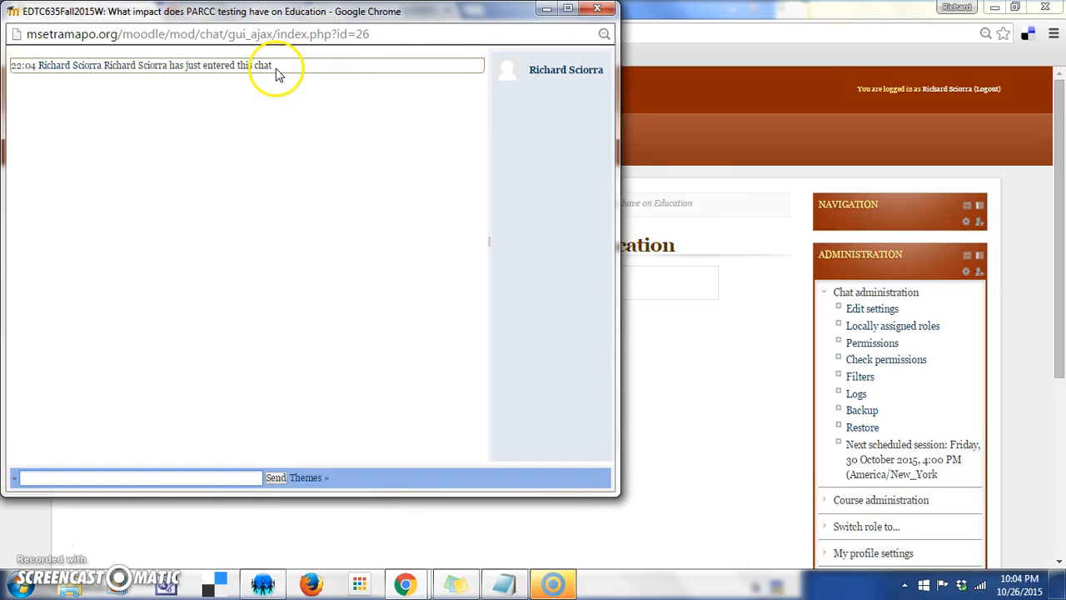
Send the message "Hello everyone!" in the chat room.
click(205, 478)
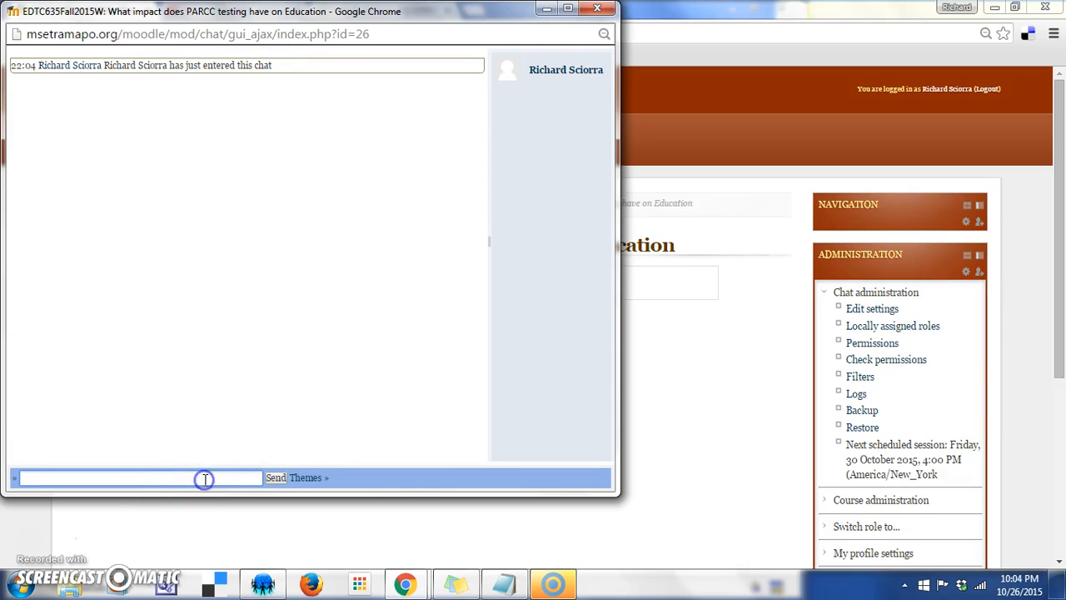
text(Hello everyone!)
click(277, 478)
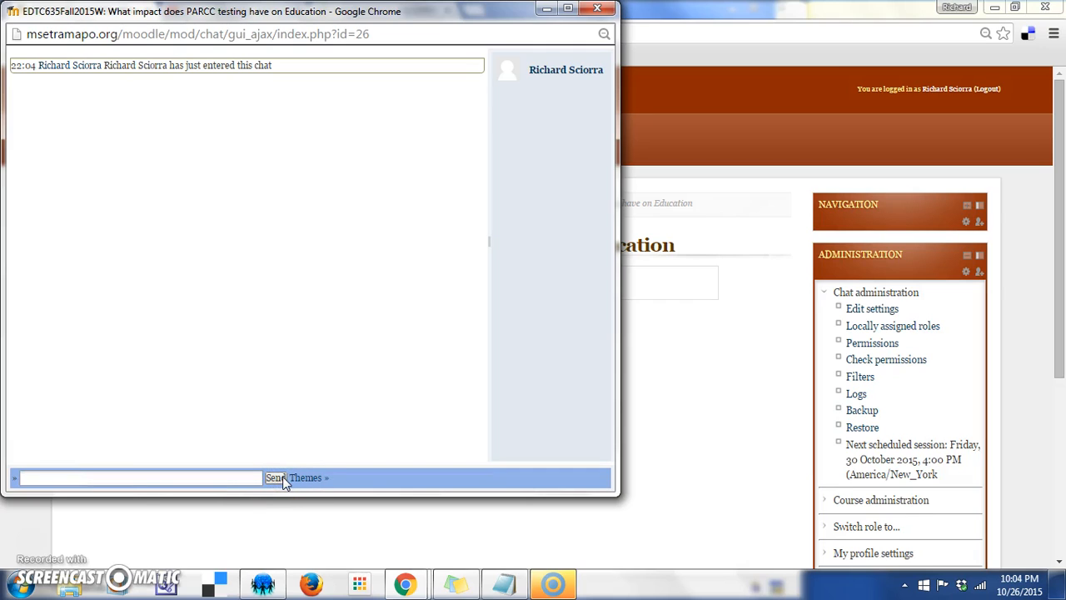